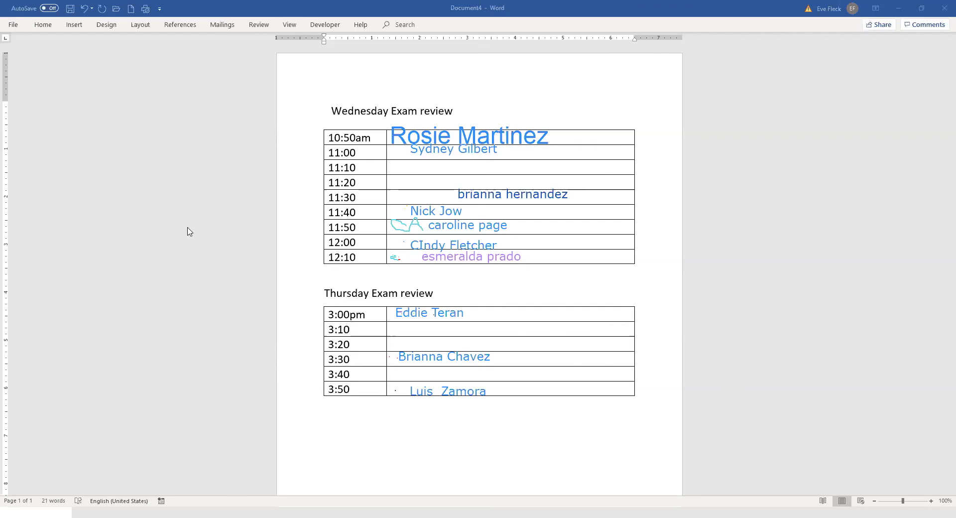
Enter the student's full name as typed text in the Thursday 3:40 name cell
{"action": "left_click", "coordinate": [402, 378]}
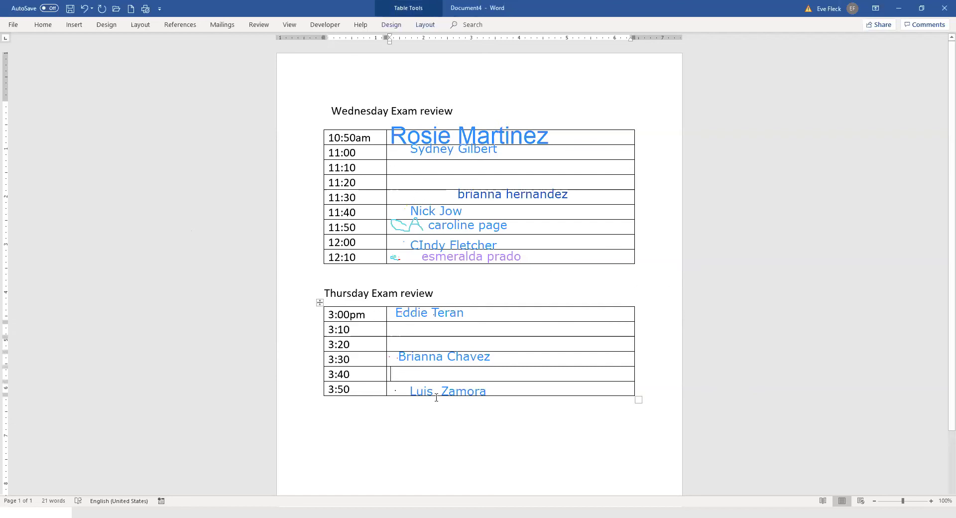
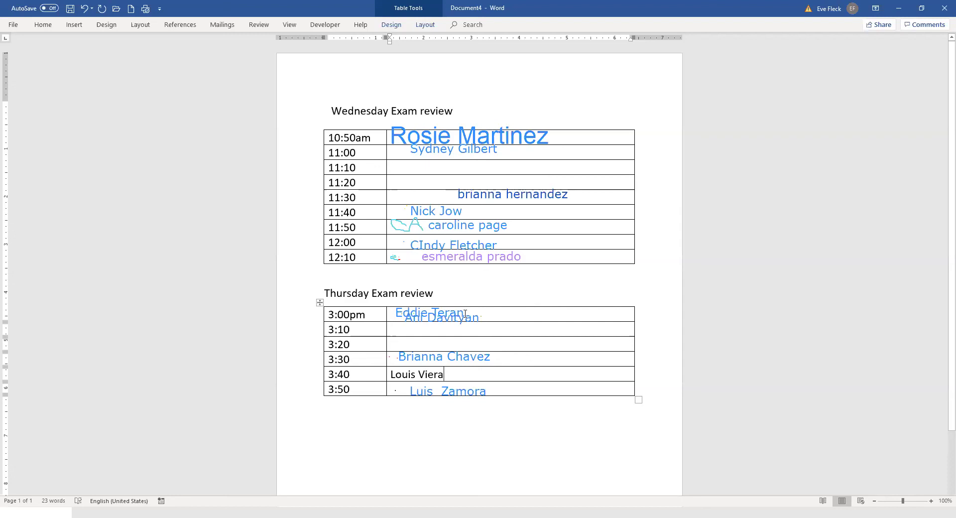
Retype the inked student's full name as text in the empty Thursday 3:10 cell
{"action": "left_click", "coordinate": [411, 329]}
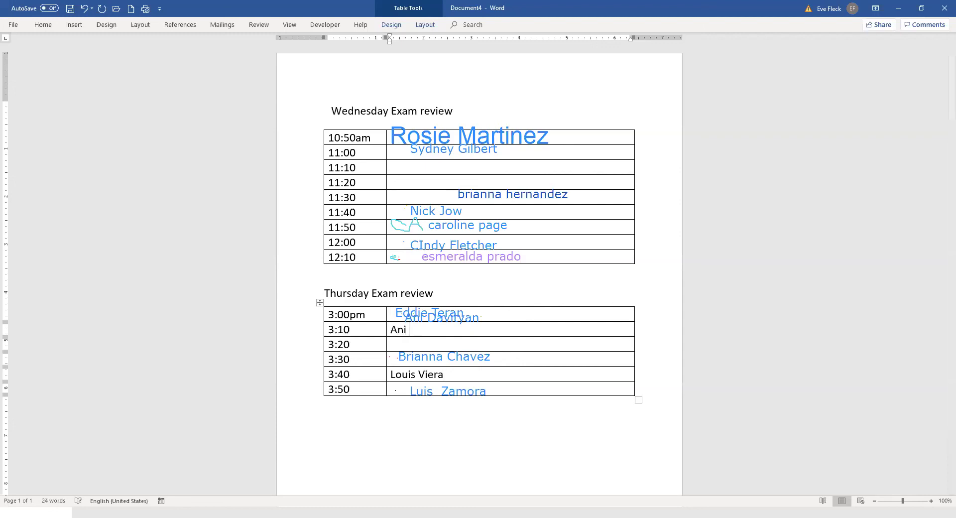
{"action": "left_click", "coordinate": [495, 318]}
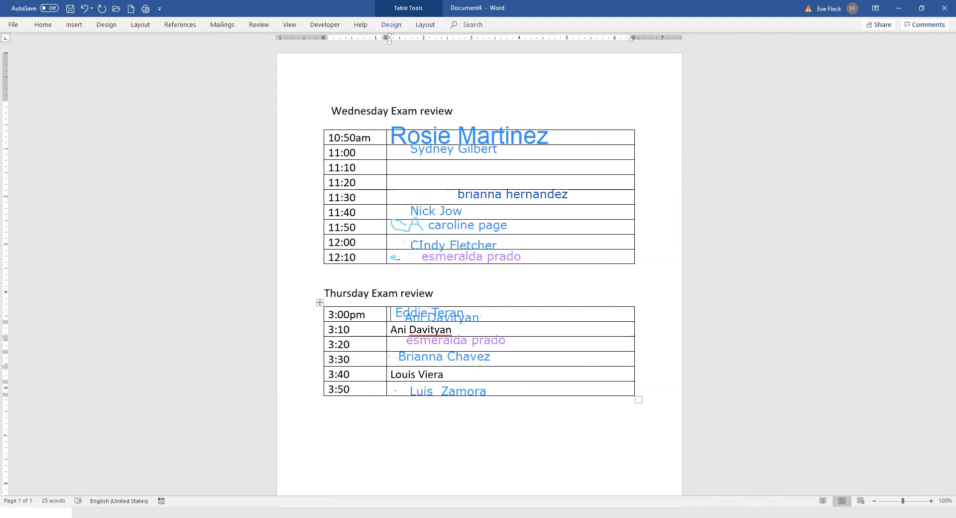
Type the student's first name and surname into the Wednesday 12:10 name cell
{"action": "left_click", "coordinate": [590, 99]}
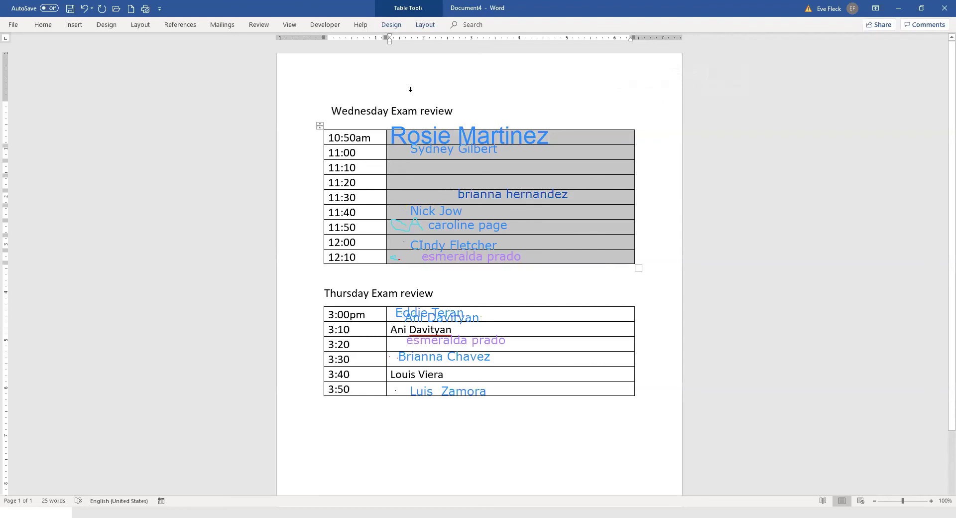
{"action": "left_click", "coordinate": [144, 11]}
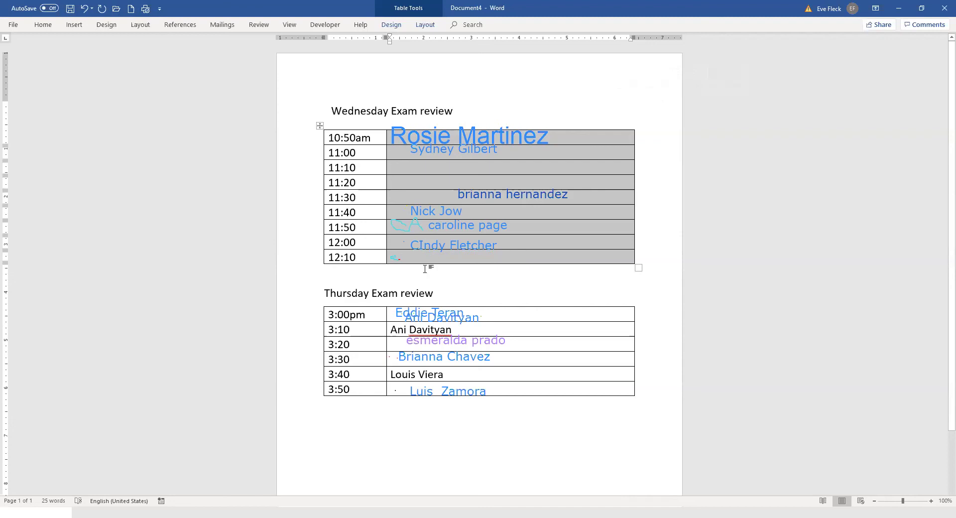
{"action": "left_click", "coordinate": [433, 255]}
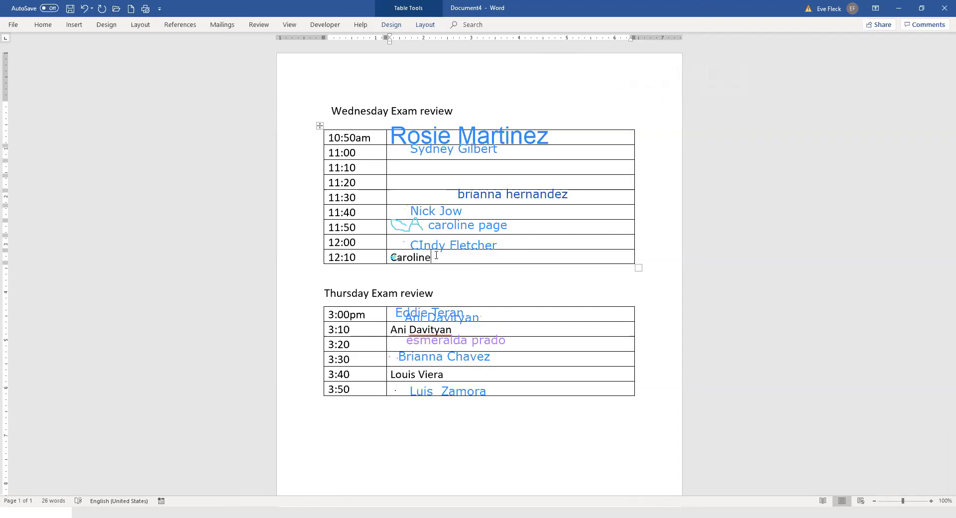
Fill the Wednesday 11:50 name cell with a row of x's
{"action": "left_click", "coordinate": [508, 225]}
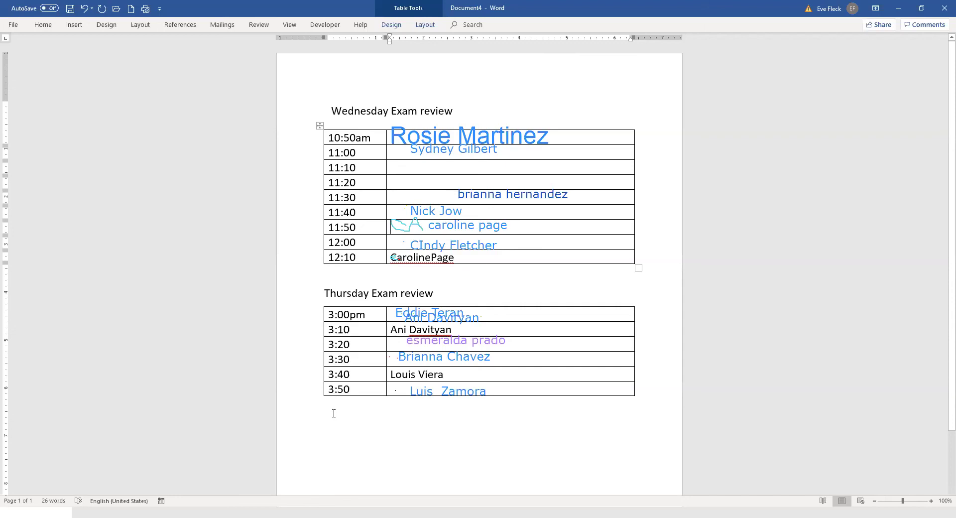
{"action": "left_click", "coordinate": [507, 225]}
{"action": "type", "text": "xxxxxxxxxxxxxxxxxxxxxxxx"}
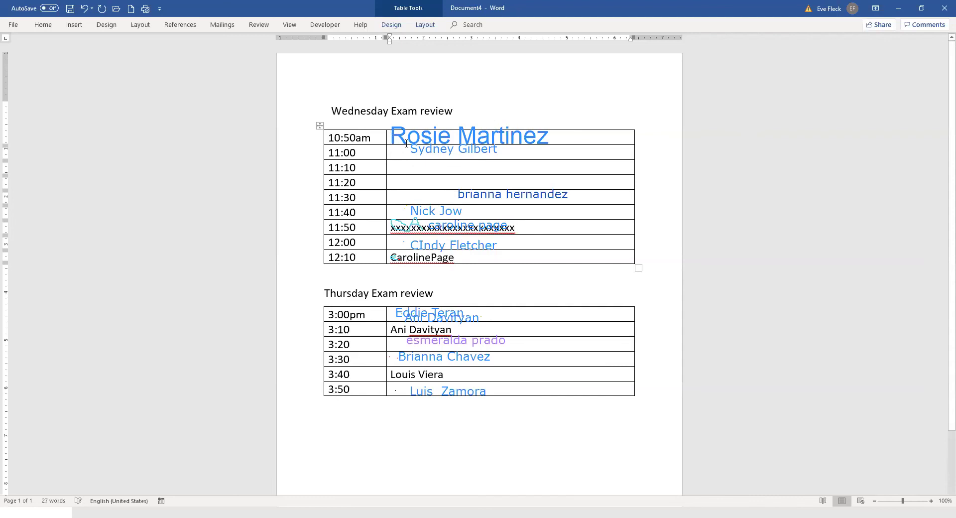
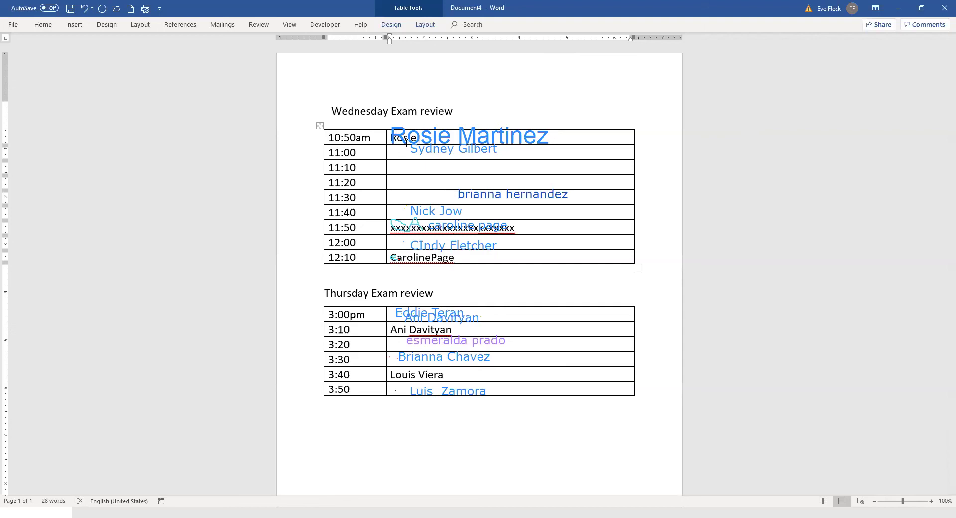
Type students' names into the Wednesday 10:50am, 11:00 and 11:30 slots, fixing a surname typo
{"action": "left_click", "coordinate": [458, 152]}
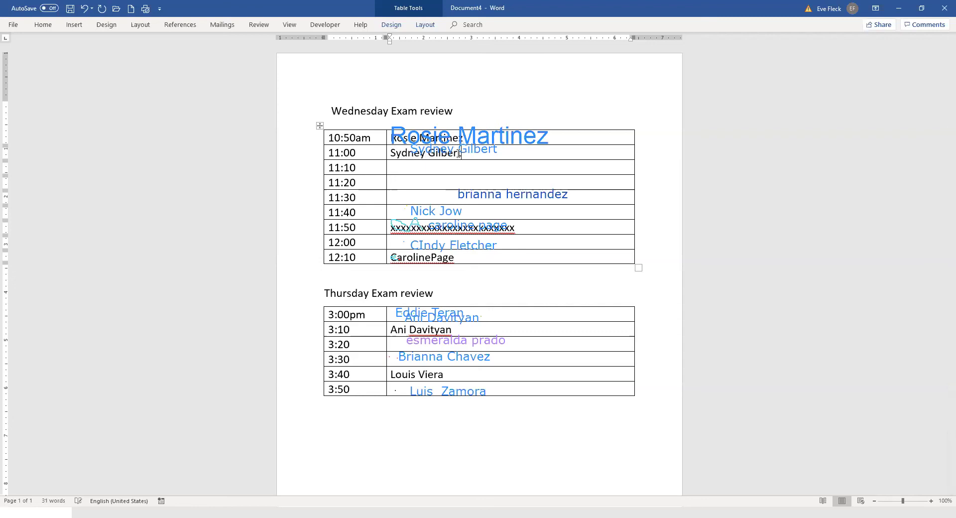
{"action": "left_click", "coordinate": [397, 196]}
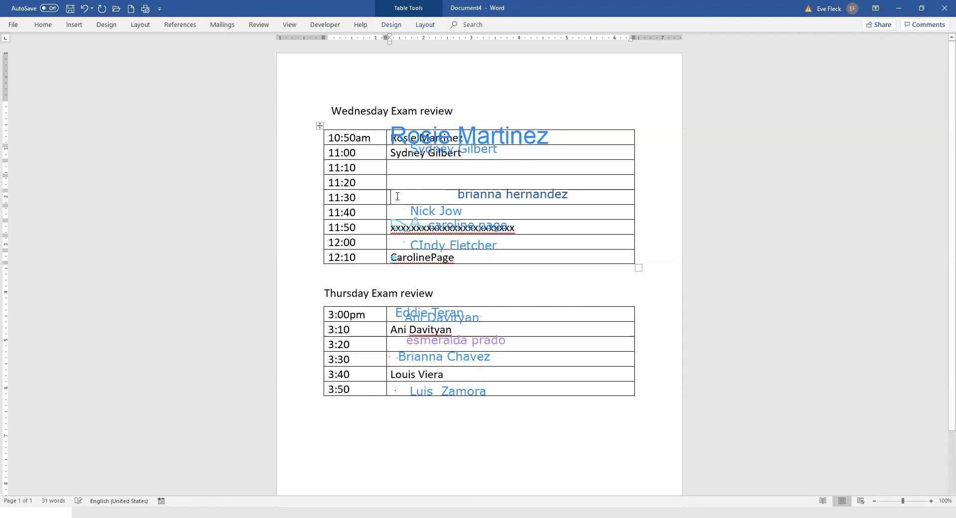
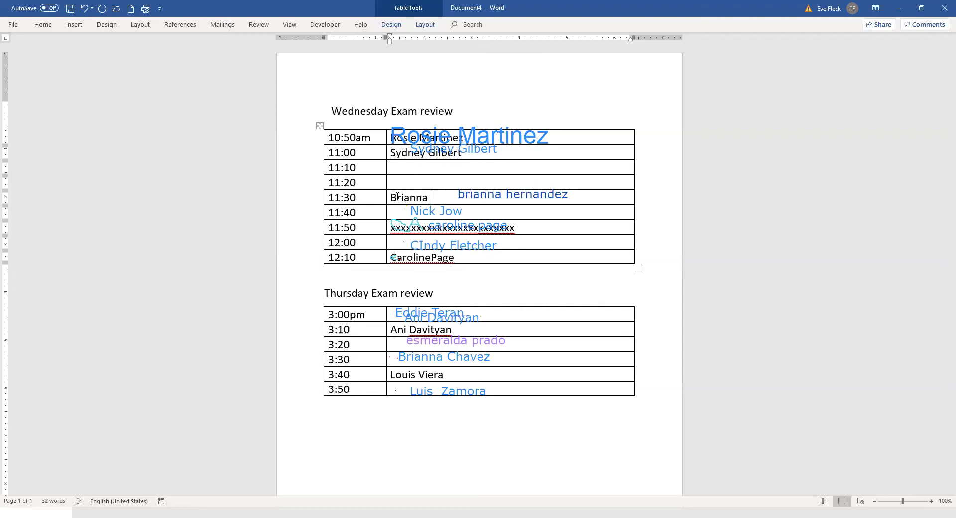
Type the students' names into the Wednesday 11:40 and 12:00 slots
{"action": "left_click", "coordinate": [393, 213]}
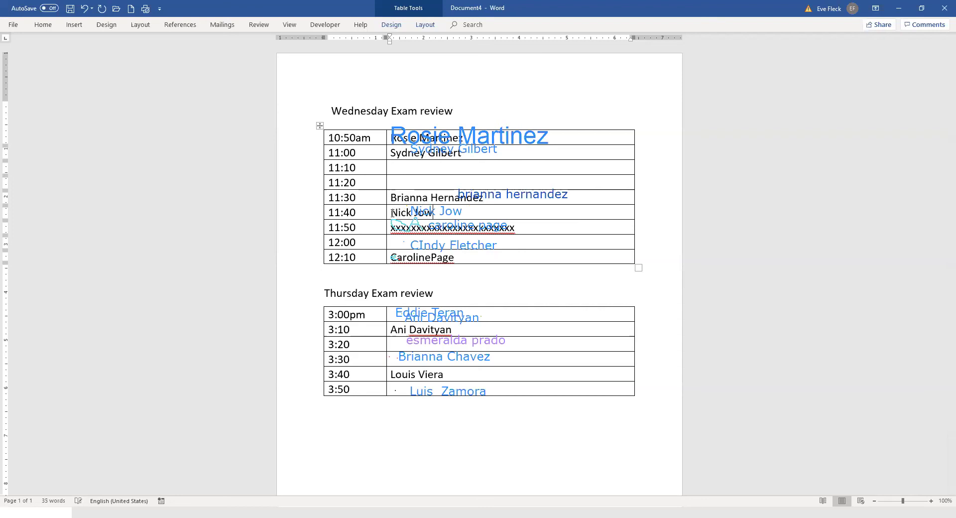
{"action": "left_click", "coordinate": [398, 244]}
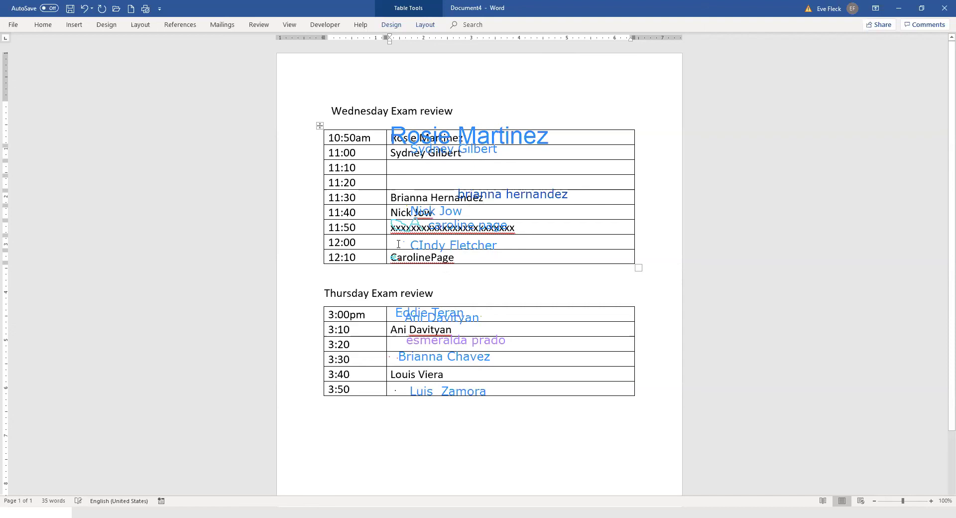
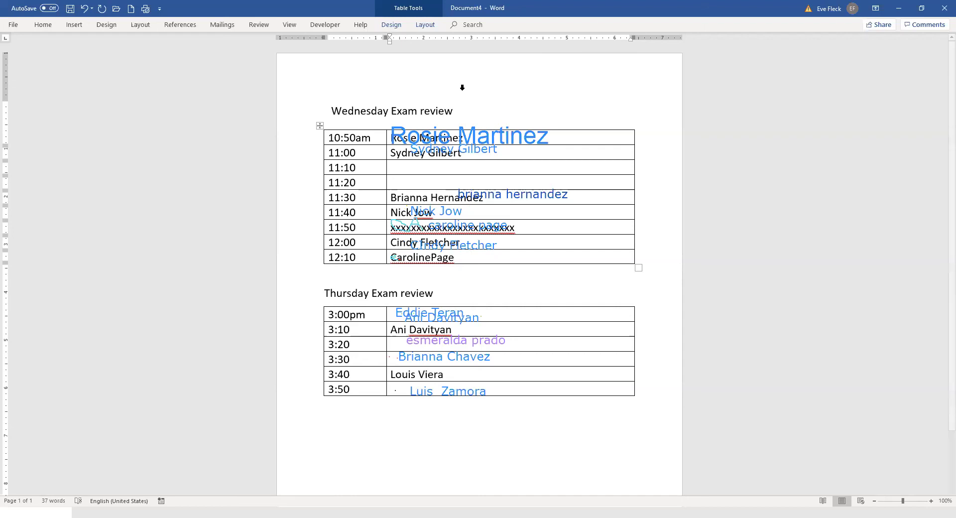
Type each inked student name into the Thursday 3:00pm, 3:20, 3:30 and 3:50 cells
{"action": "left_click", "coordinate": [431, 313]}
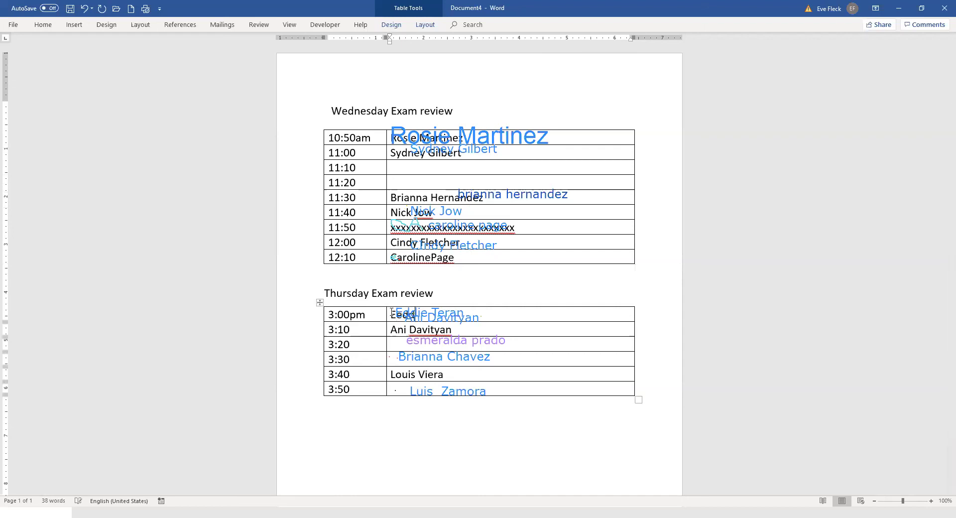
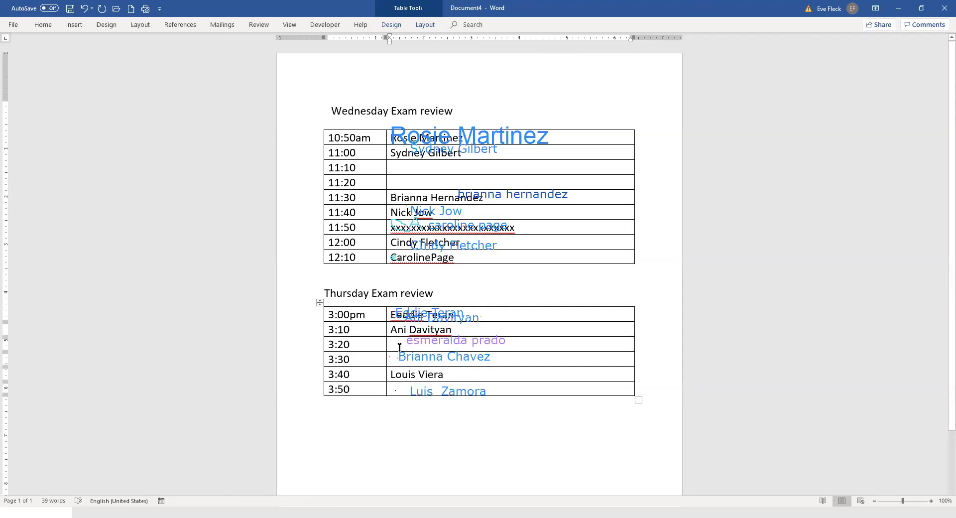
{"action": "left_click", "coordinate": [393, 342]}
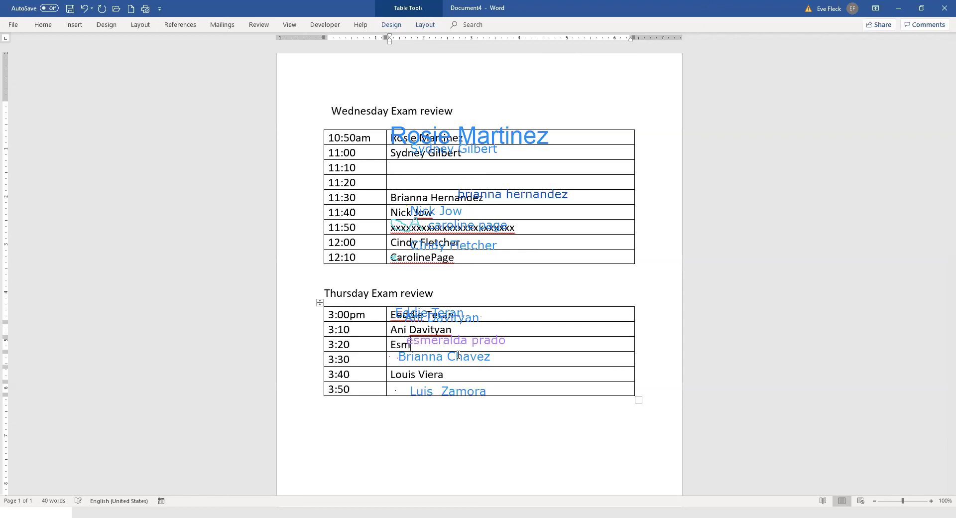
{"action": "left_click", "coordinate": [397, 358]}
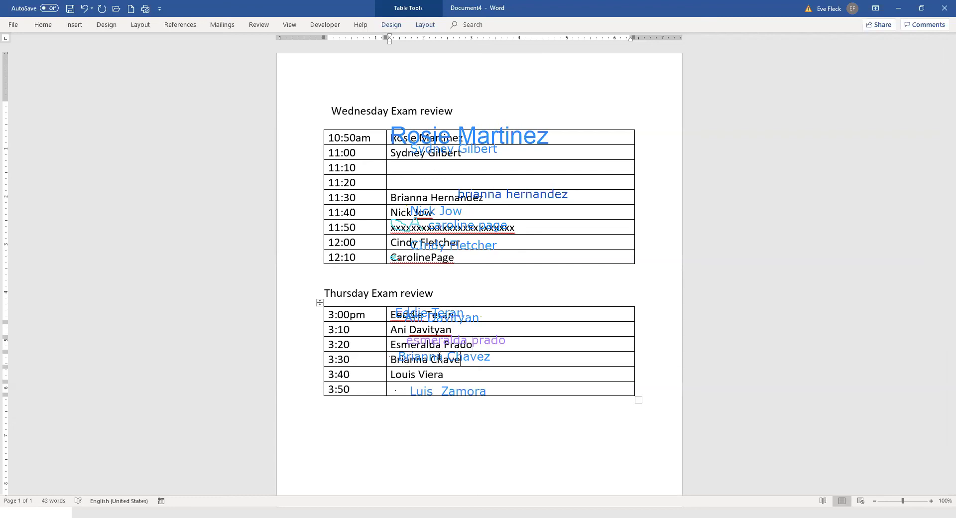
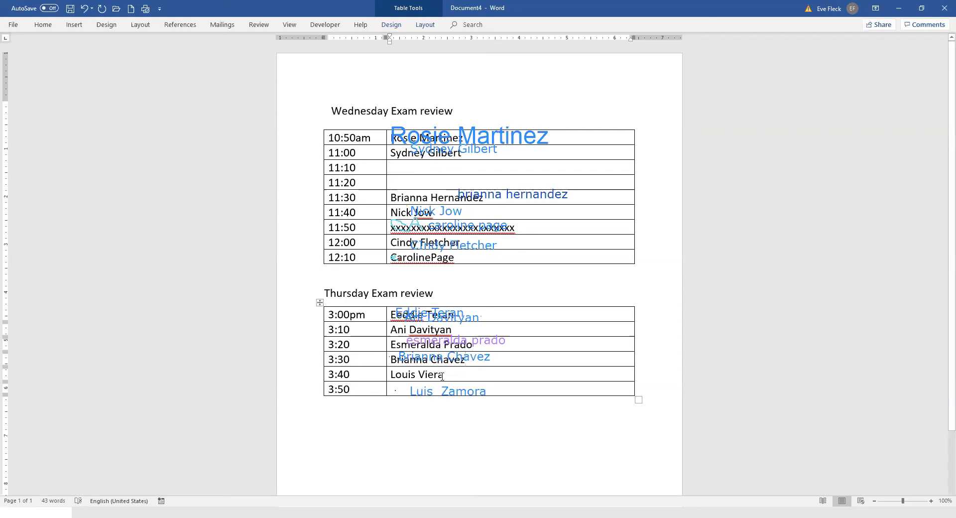
{"action": "left_click", "coordinate": [391, 387]}
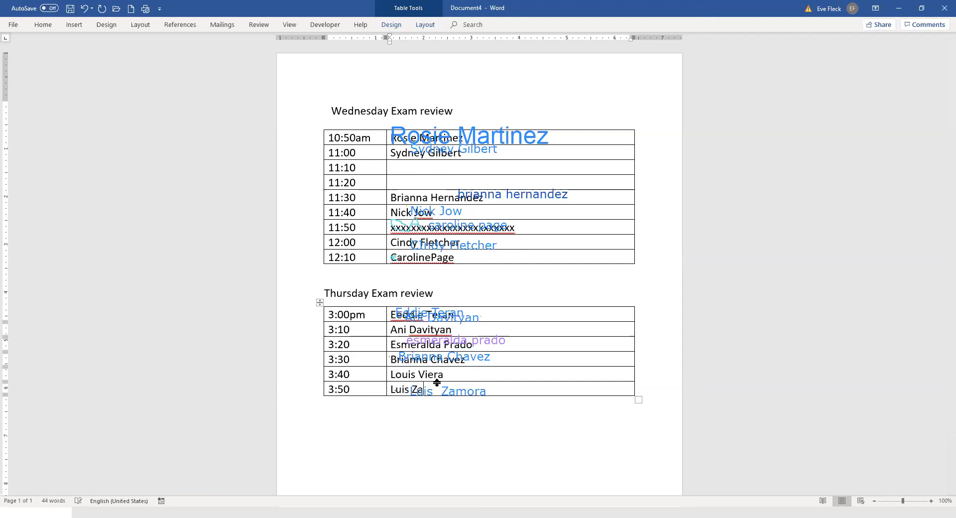